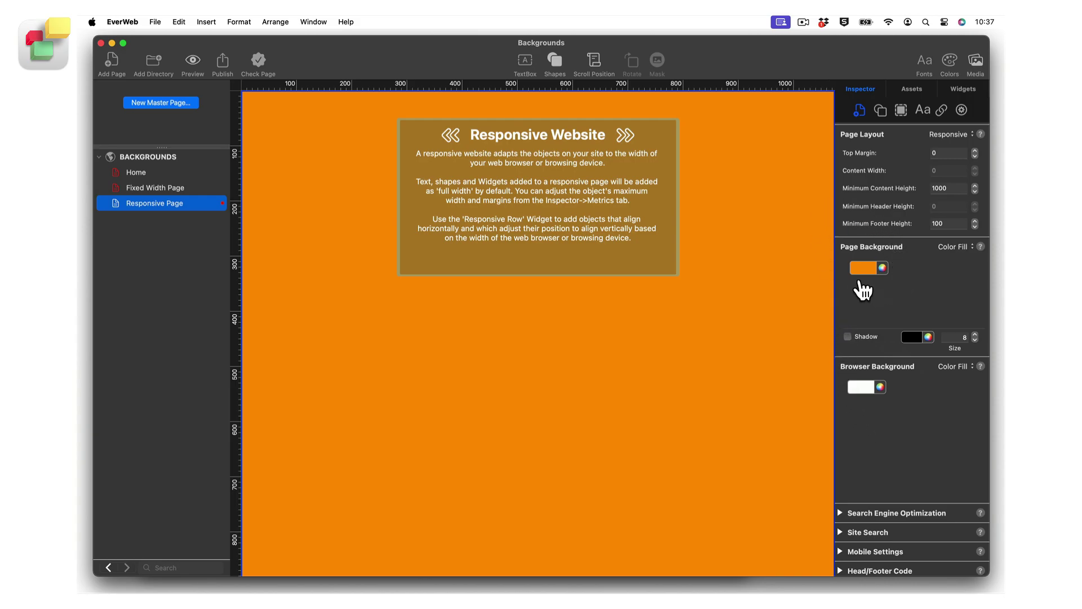
Set the responsive page's Page Background to None and give its Browser Background a cyan color fill.
{"action": "left_click", "coordinate": [973, 250]}
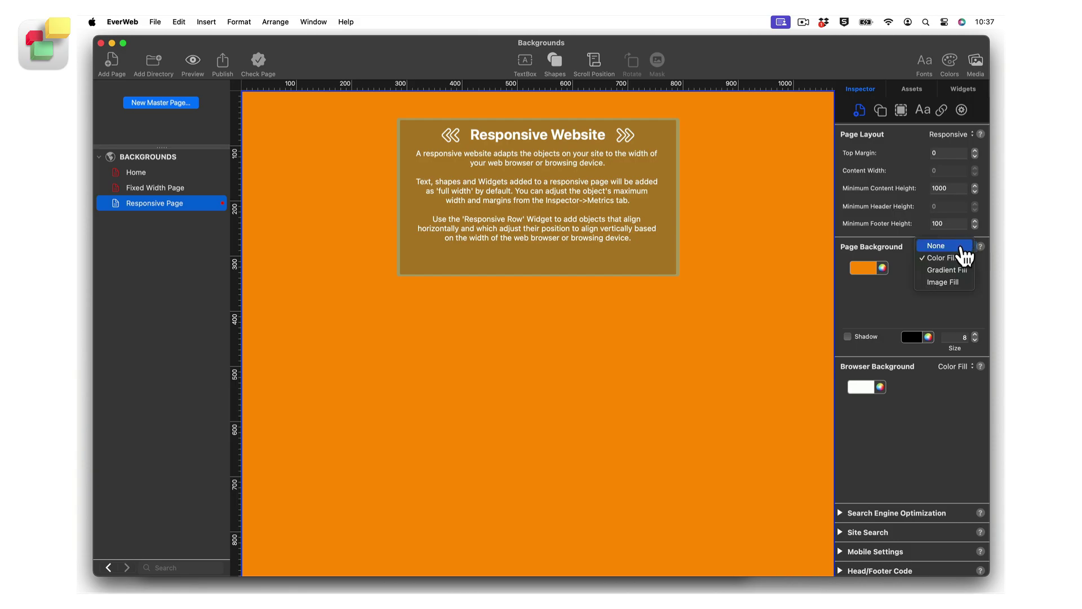
{"action": "left_click", "coordinate": [961, 247]}
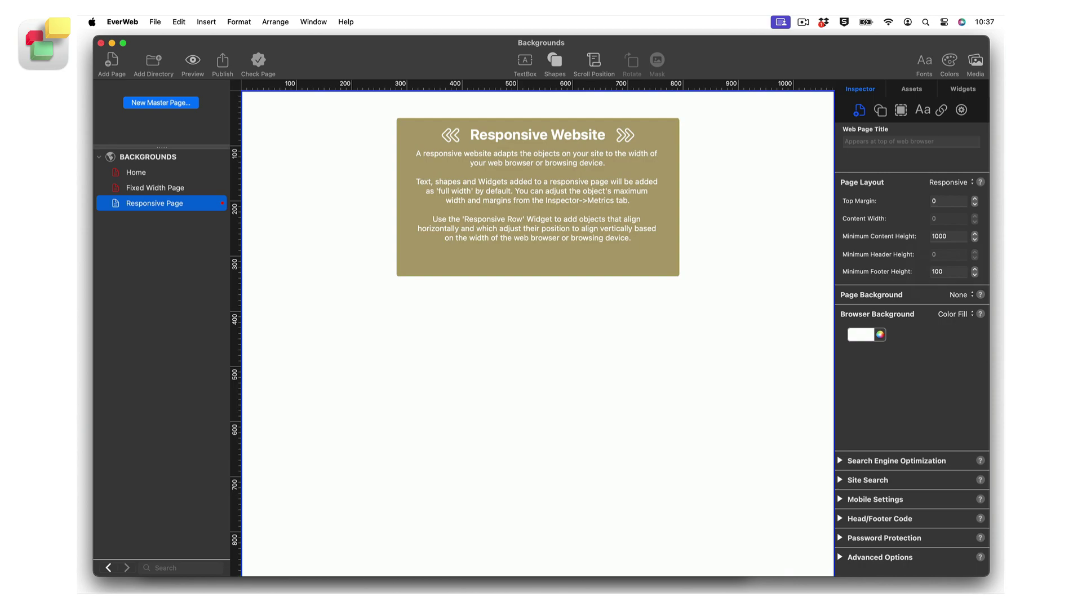
{"action": "left_click", "coordinate": [968, 316]}
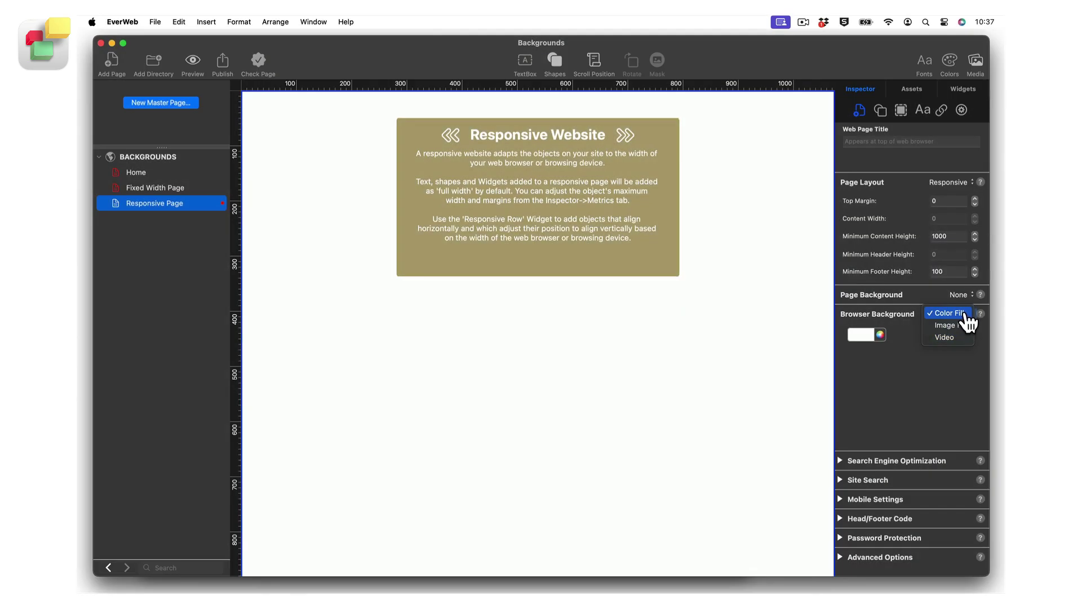
{"action": "left_click", "coordinate": [966, 315]}
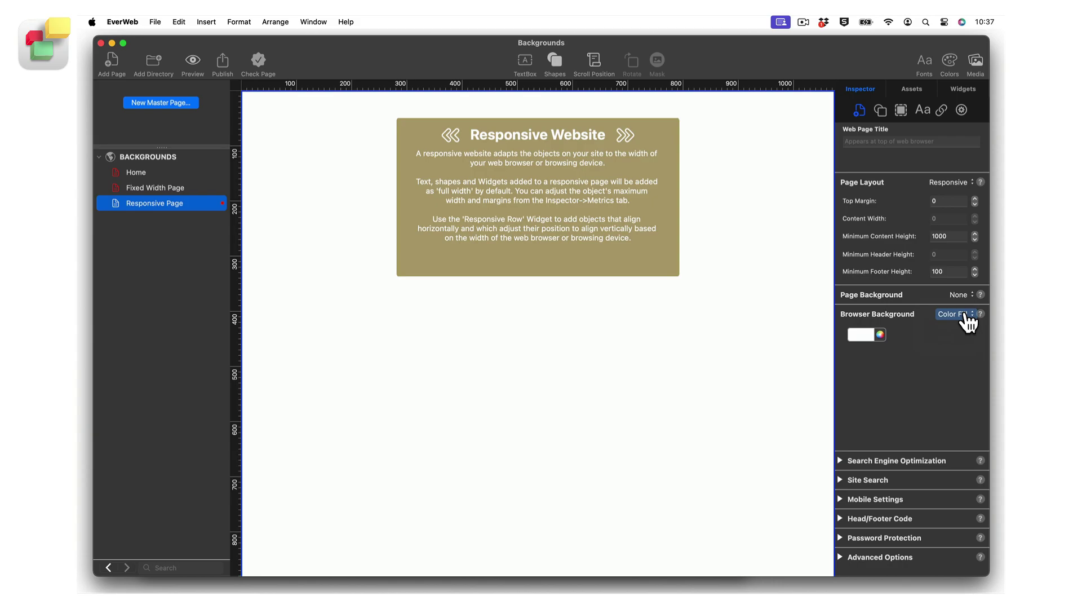
{"action": "left_click", "coordinate": [865, 334]}
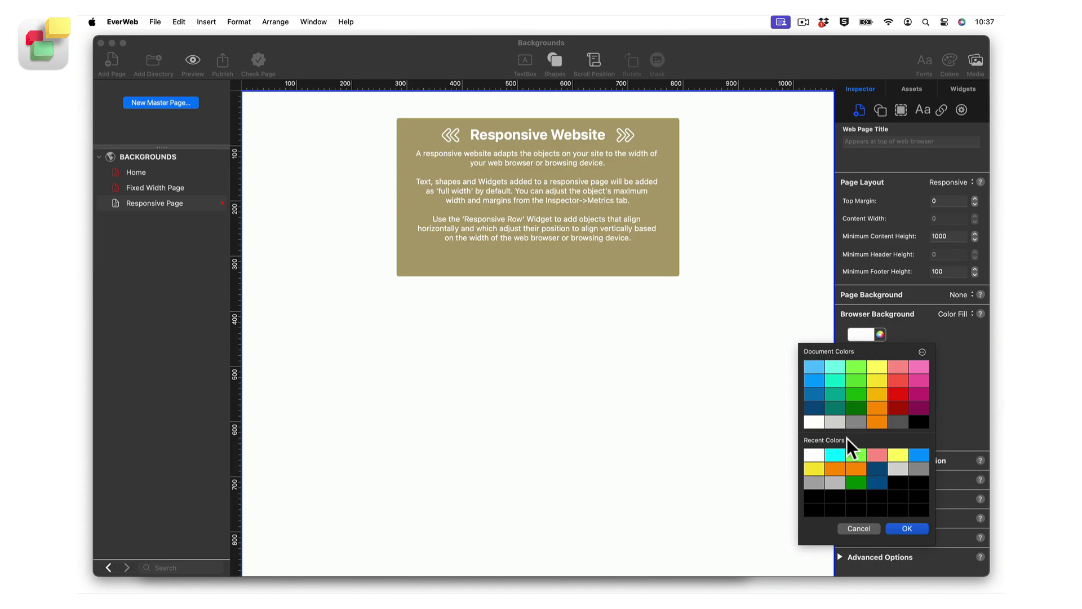
{"action": "left_click", "coordinate": [835, 456]}
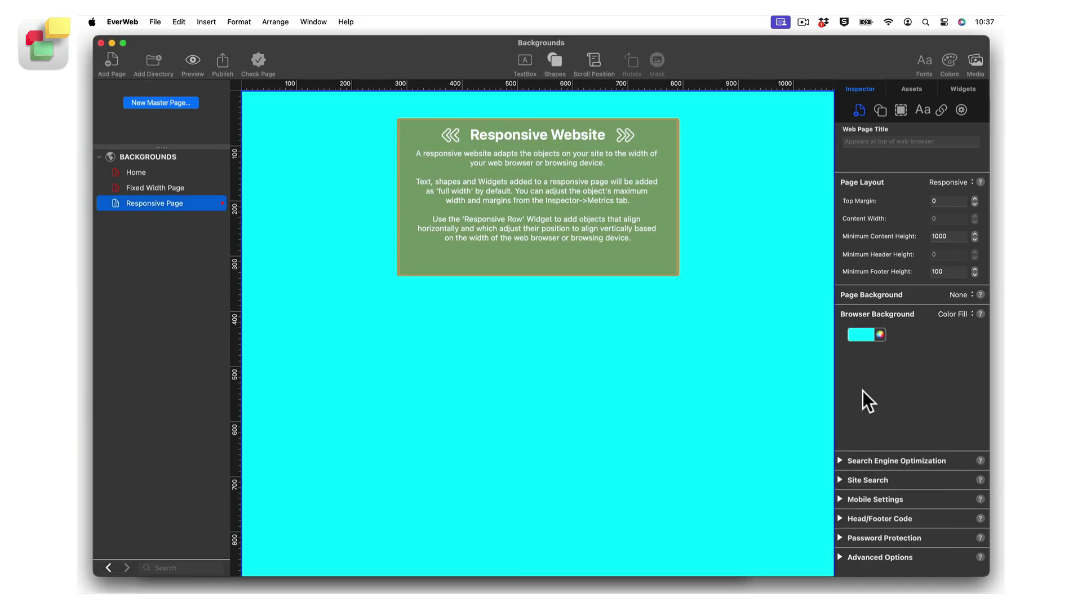
{"action": "left_click", "coordinate": [879, 335]}
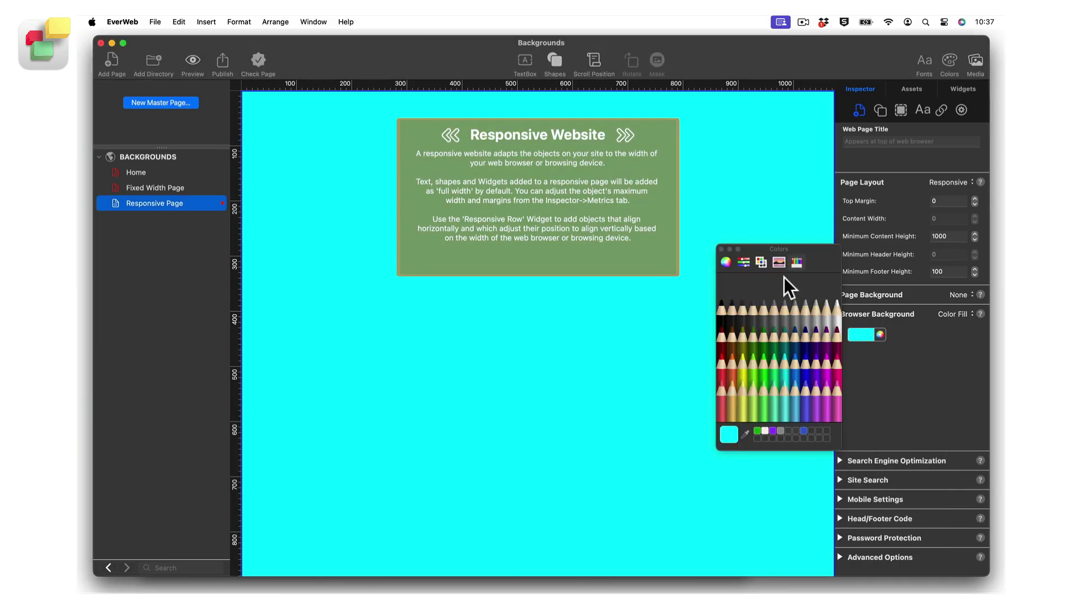
{"action": "left_click", "coordinate": [721, 248]}
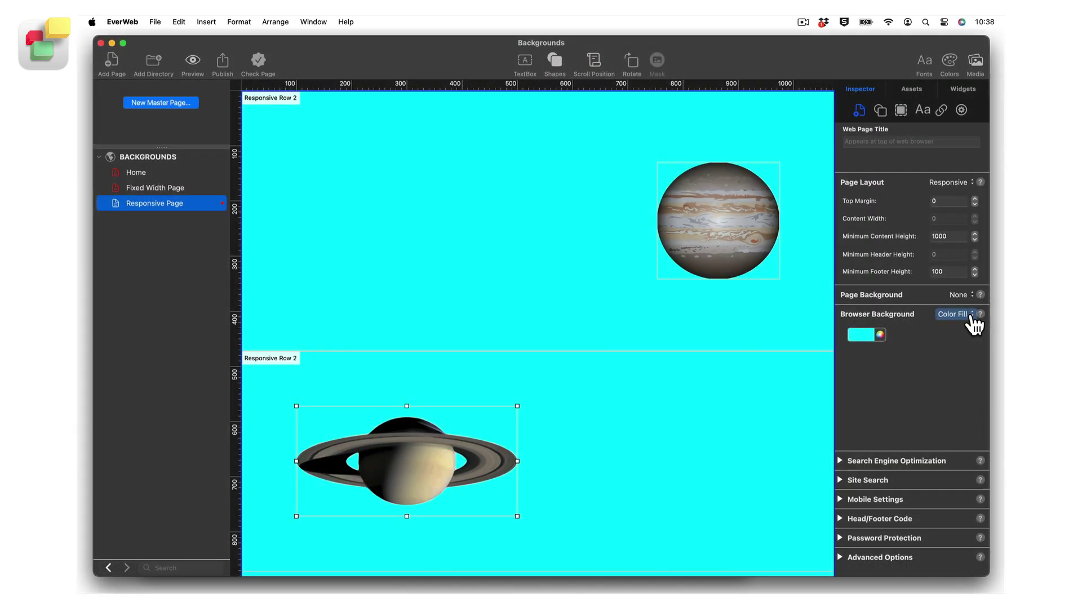
Fill the browser background with the image earth-1.jpg and display it at Original Size.
{"action": "left_click", "coordinate": [971, 319]}
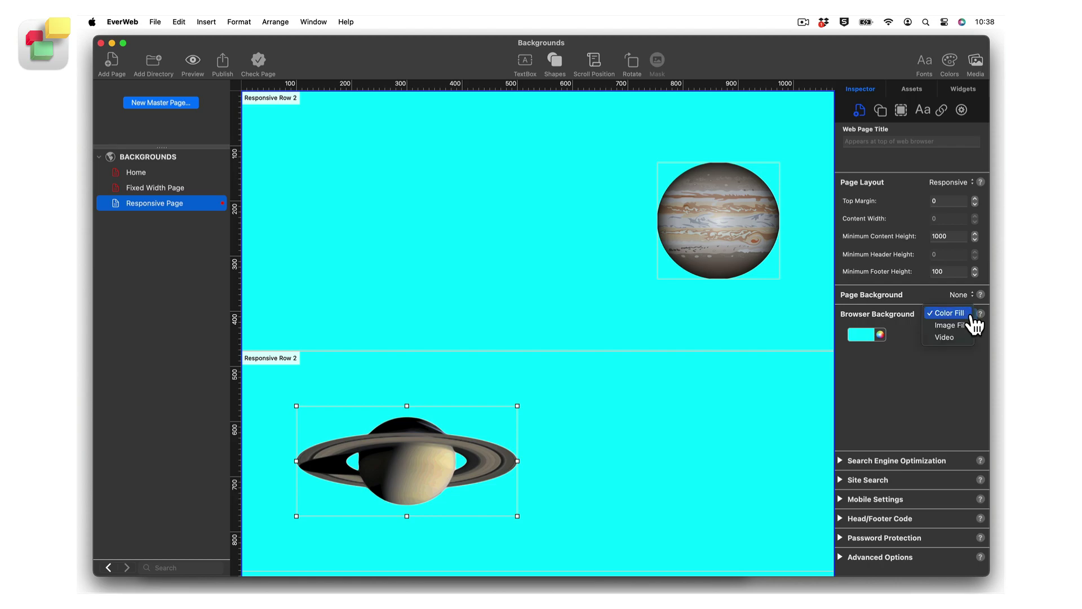
{"action": "left_click", "coordinate": [971, 325]}
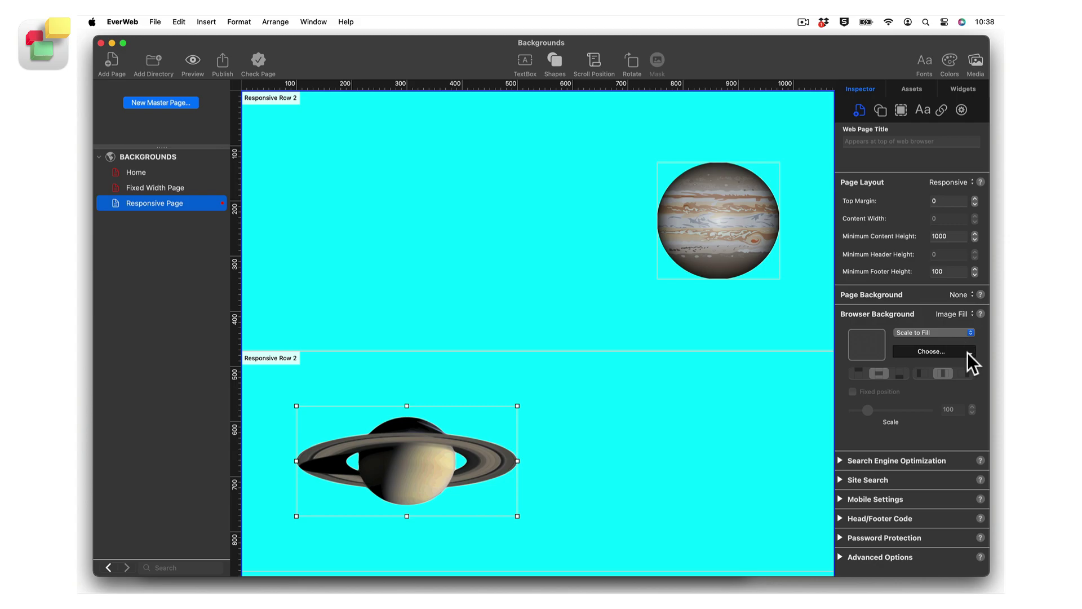
{"action": "left_click", "coordinate": [967, 352]}
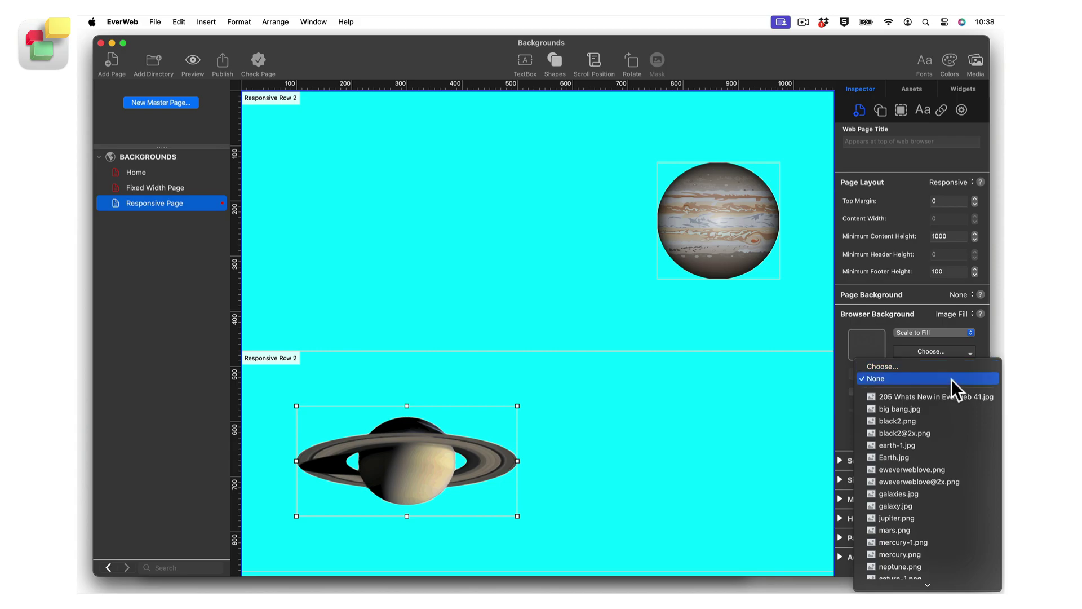
{"action": "left_click", "coordinate": [938, 446]}
{"action": "left_click", "coordinate": [962, 332]}
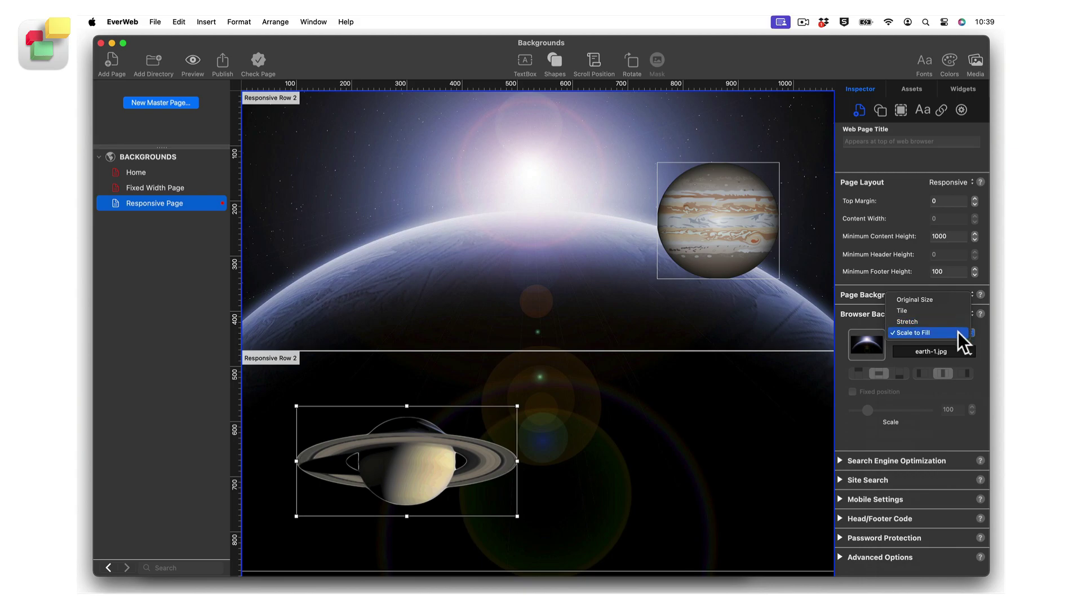
{"action": "left_click", "coordinate": [955, 298]}
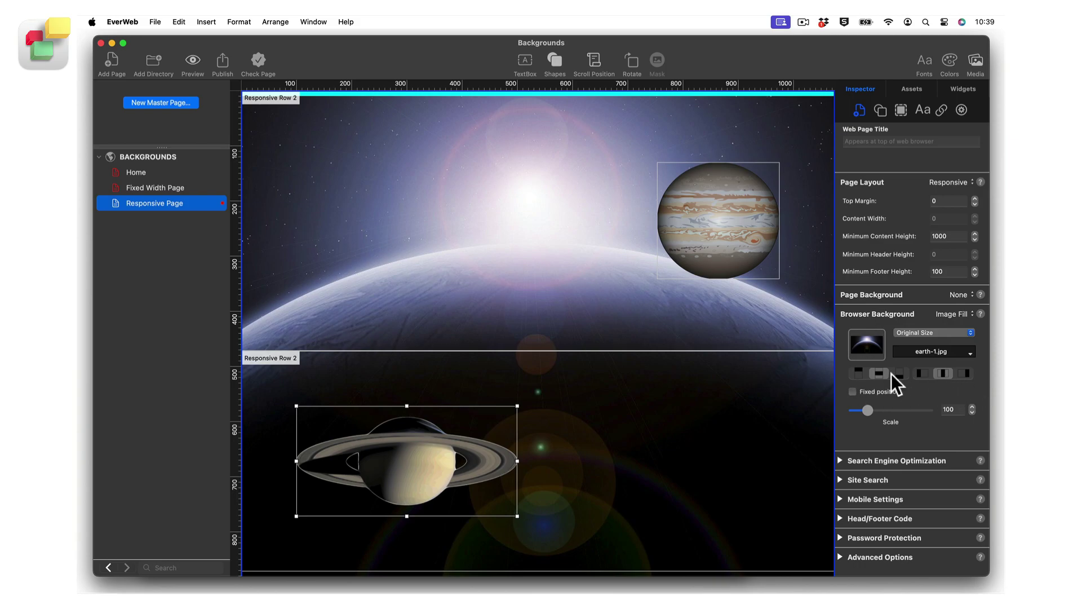
Try the different vertical and horizontal alignments for the background image, ending with it centered both ways.
{"action": "left_click", "coordinate": [857, 376]}
{"action": "left_click", "coordinate": [877, 373]}
{"action": "left_click", "coordinate": [898, 374]}
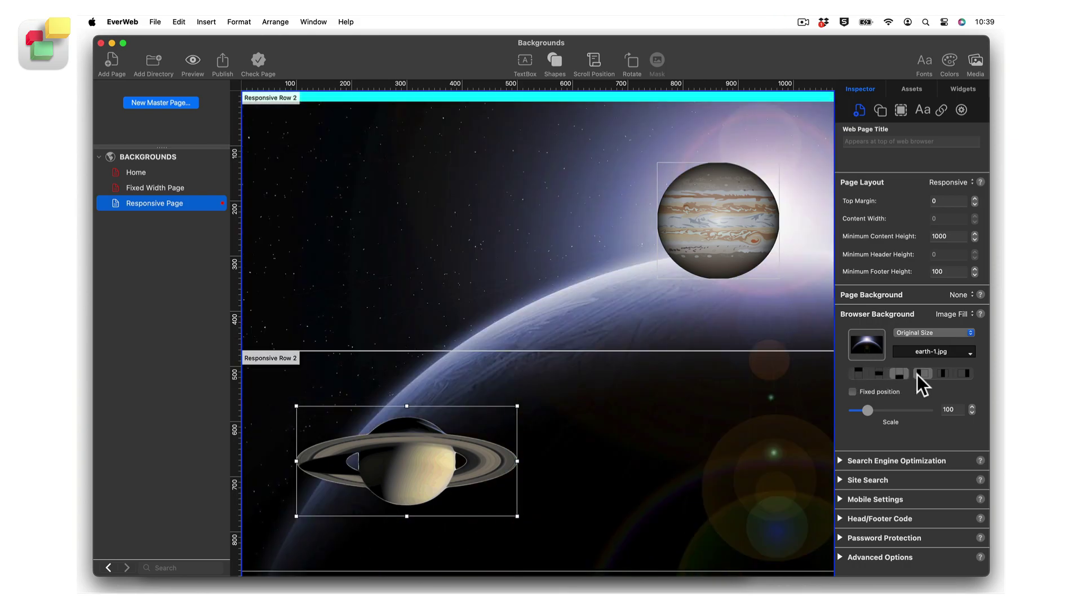
{"action": "left_click", "coordinate": [963, 373]}
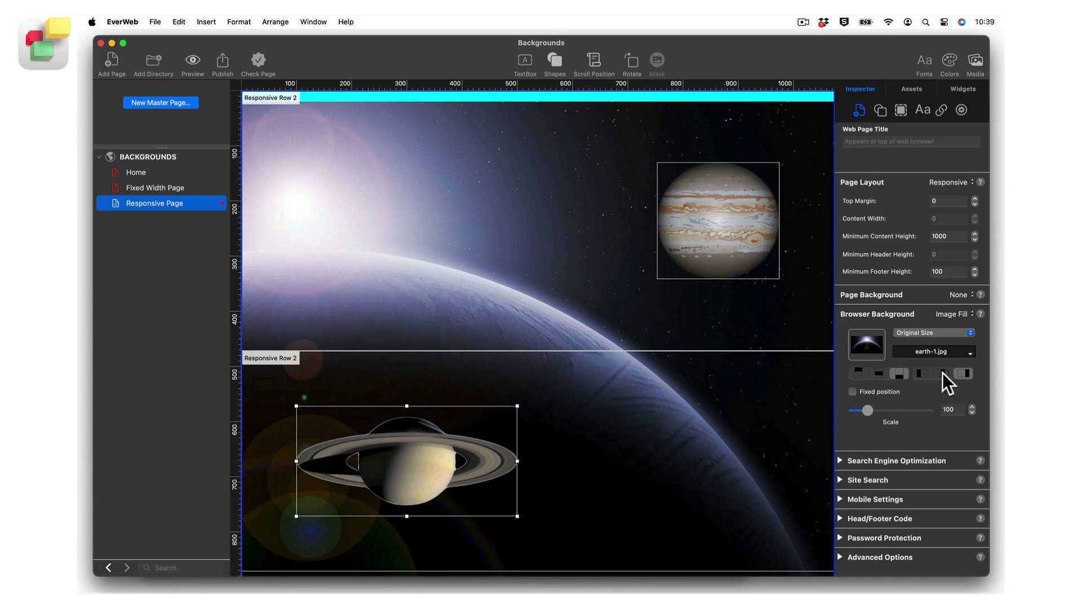
{"action": "left_click", "coordinate": [942, 373]}
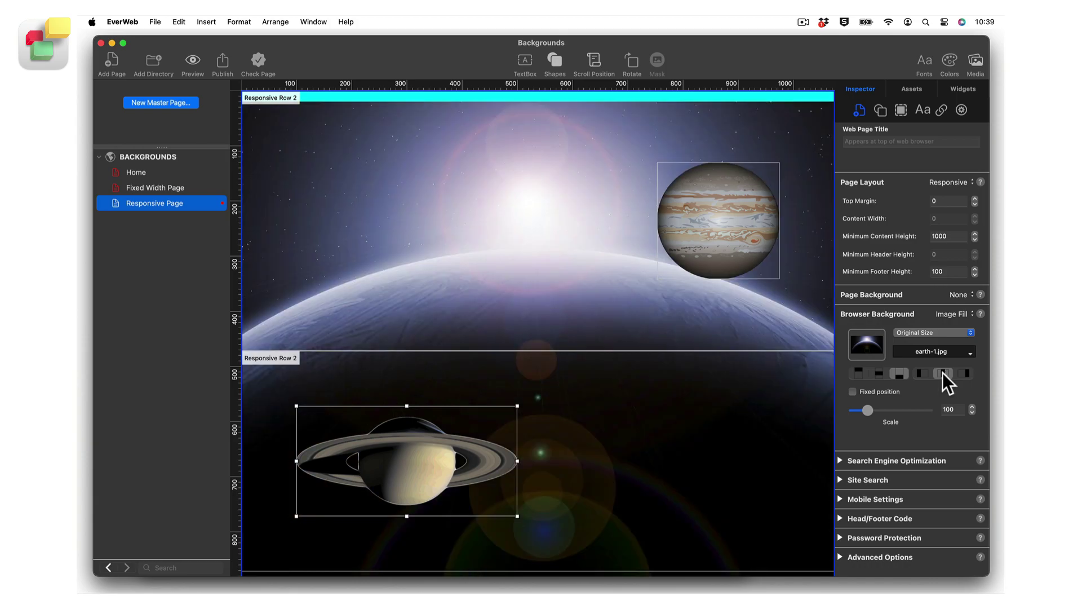
{"action": "left_click", "coordinate": [878, 371]}
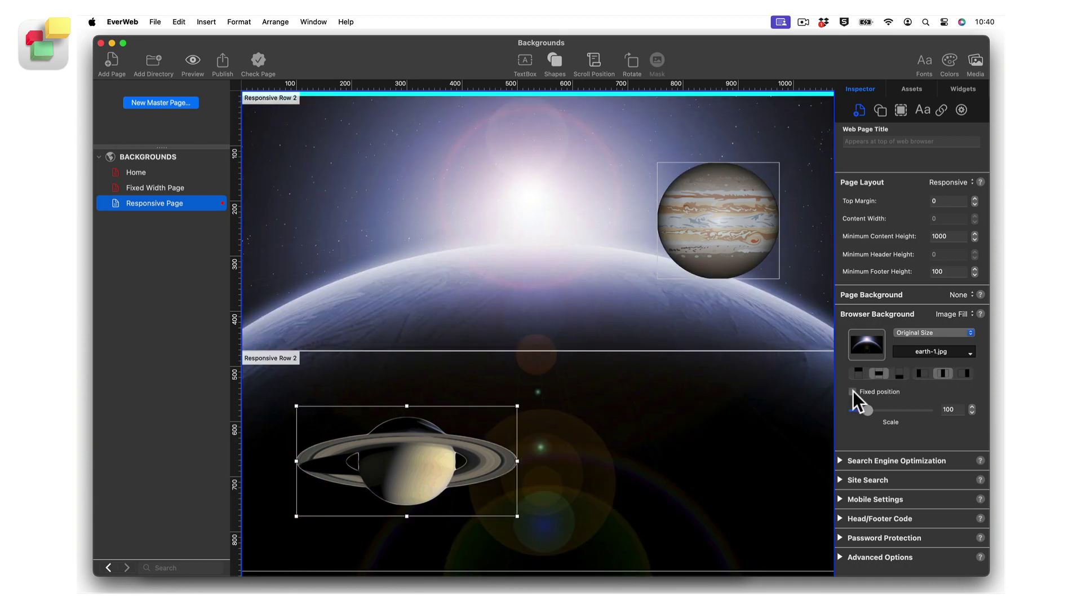
Try the Fixed position option on the browser background image while browsing the page, and switch it off again.
{"action": "left_click", "coordinate": [852, 392]}
{"action": "scroll", "coordinate": [745, 387], "scroll_direction": "down", "scroll_amount": 5}
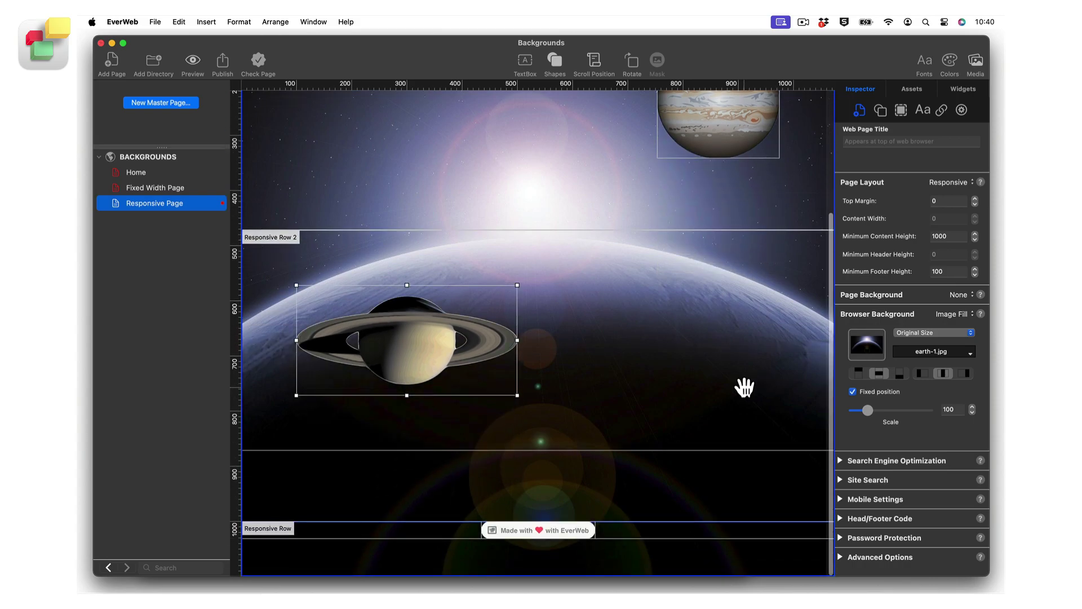
{"action": "scroll", "coordinate": [745, 387], "scroll_direction": "up", "scroll_amount": 5}
{"action": "left_click", "coordinate": [852, 392]}
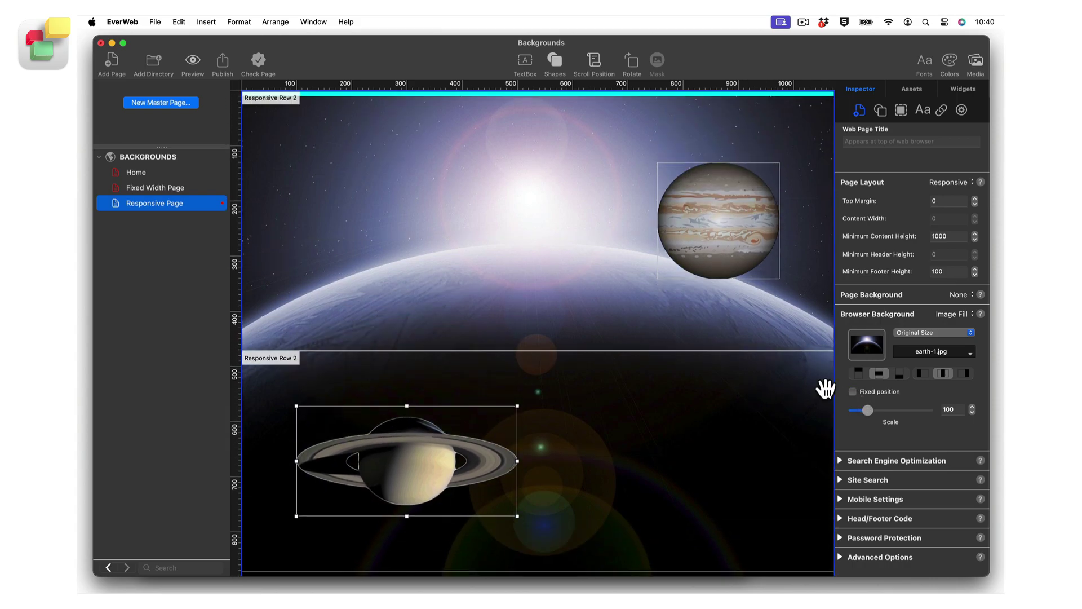
{"action": "scroll", "coordinate": [763, 398], "scroll_direction": "down", "scroll_amount": 2}
{"action": "scroll", "coordinate": [763, 399], "scroll_direction": "up", "scroll_amount": 2}
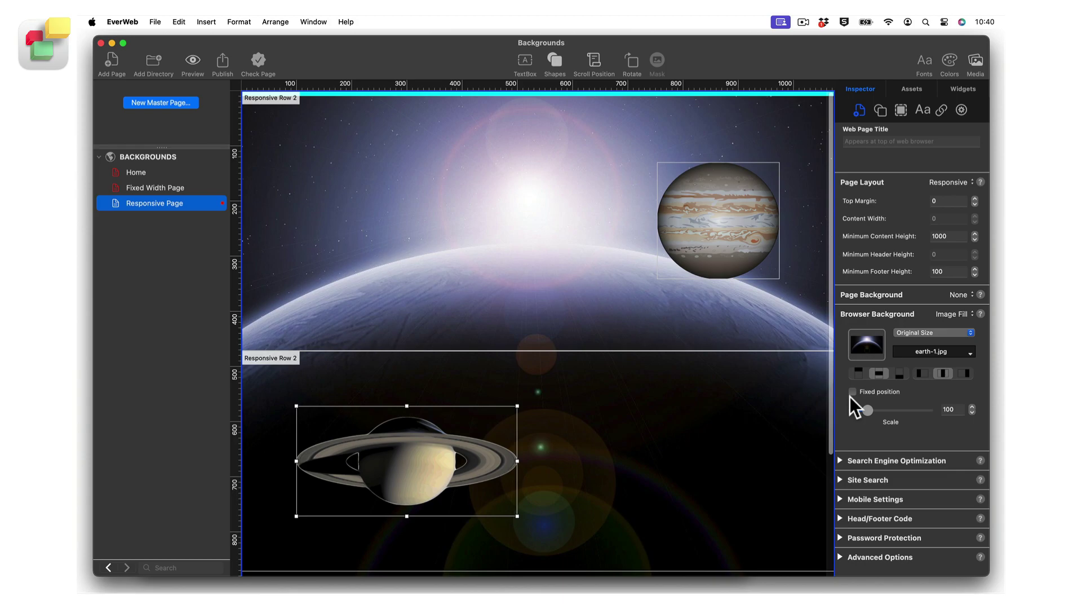
Try scaling the browser background image to 113, and reset the scale to 100.
{"action": "mouse_move", "coordinate": [867, 407]}
{"action": "left_mouse_down"}
{"action": "mouse_move", "coordinate": [906, 407]}
{"action": "mouse_move", "coordinate": [870, 410]}
{"action": "left_mouse_up"}
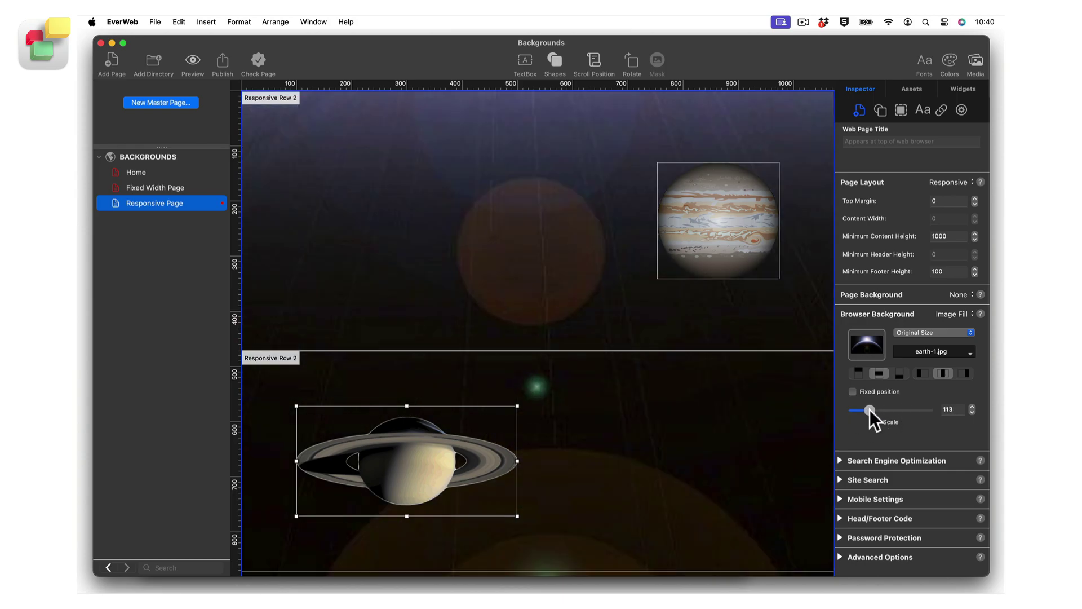
{"action": "left_click", "coordinate": [956, 408]}
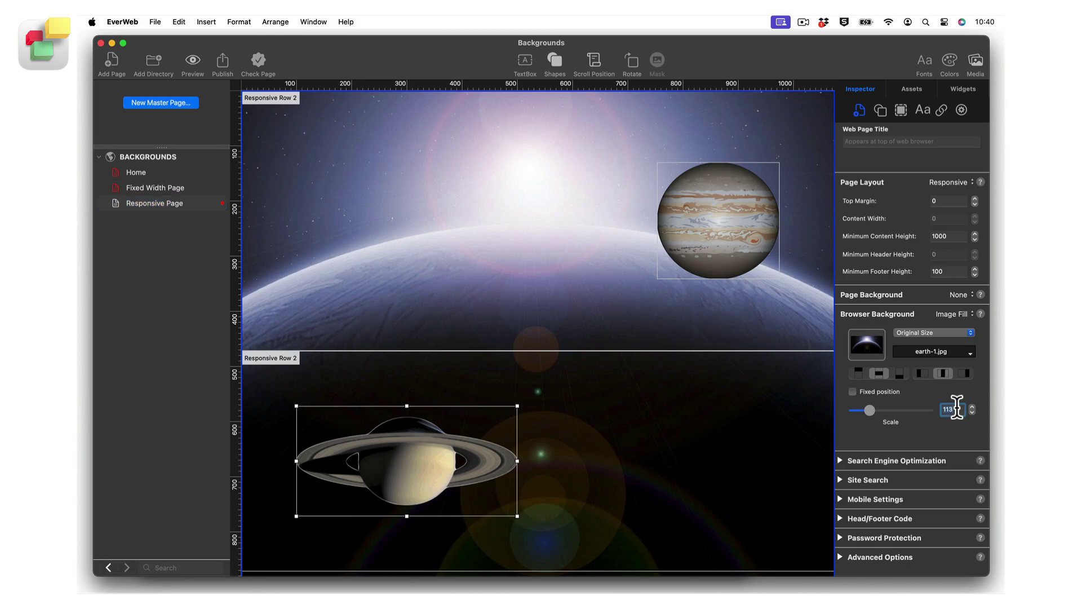
{"action": "key", "text": "BackSpace"}
{"action": "key", "text": "BackSpace"}
{"action": "key", "text": "BackSpace"}
{"action": "type", "text": "100"}
{"action": "left_click", "coordinate": [971, 412]}
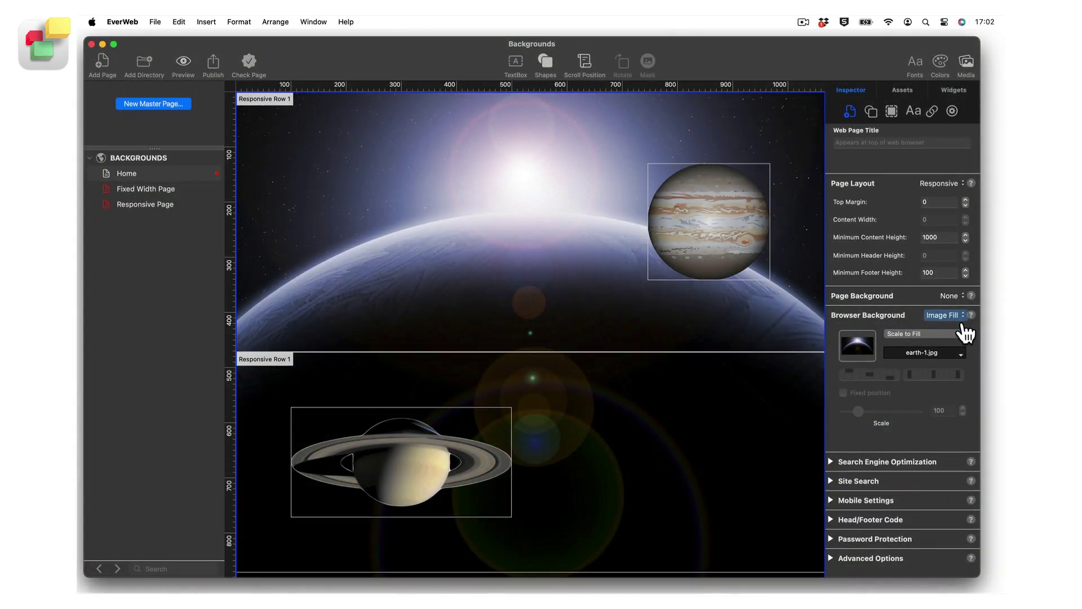
Change the Home page's browser background to Video, keep External Video URL as the source and activate its URL field.
{"action": "left_click", "coordinate": [964, 324]}
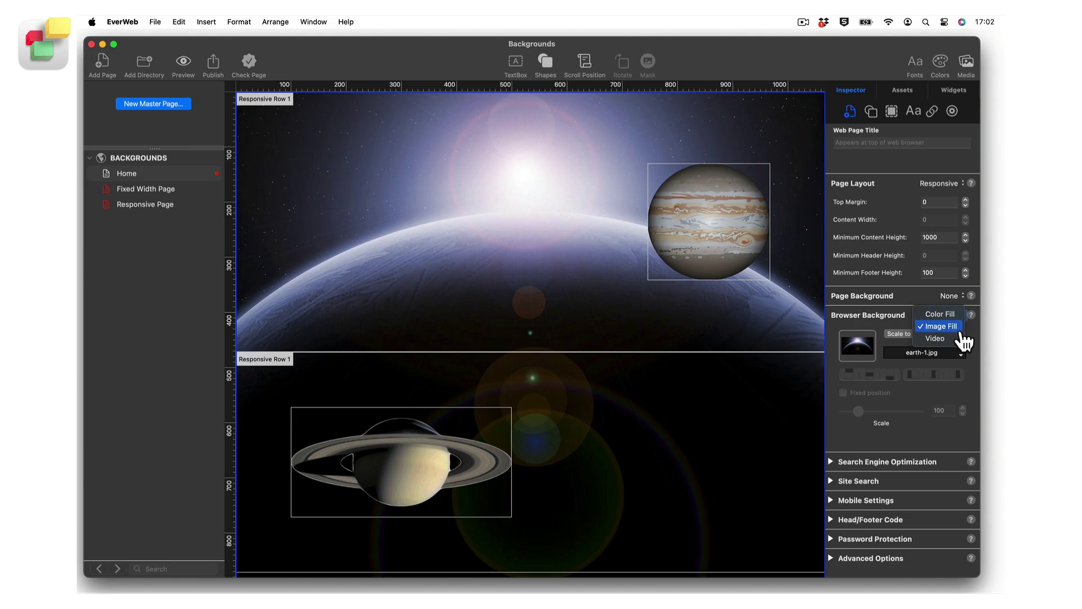
{"action": "left_click", "coordinate": [940, 338]}
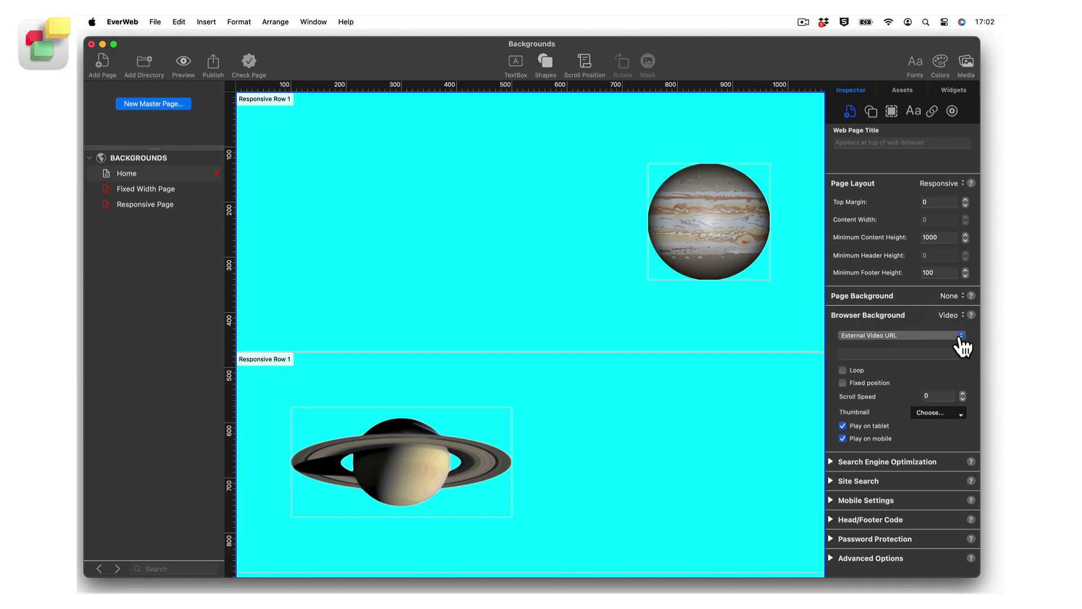
{"action": "left_click", "coordinate": [961, 337]}
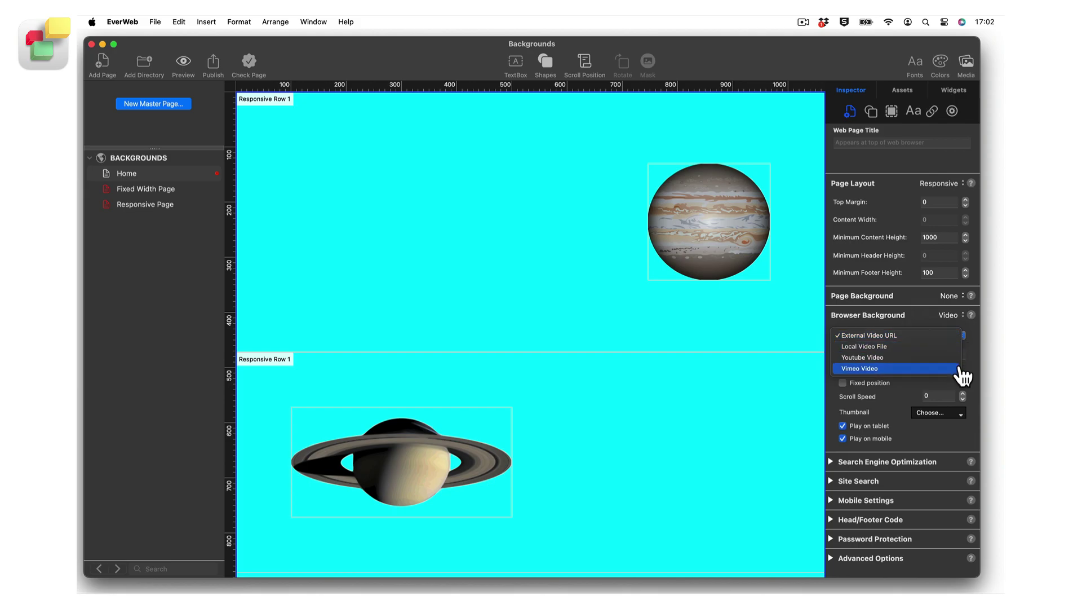
{"action": "left_click", "coordinate": [956, 338]}
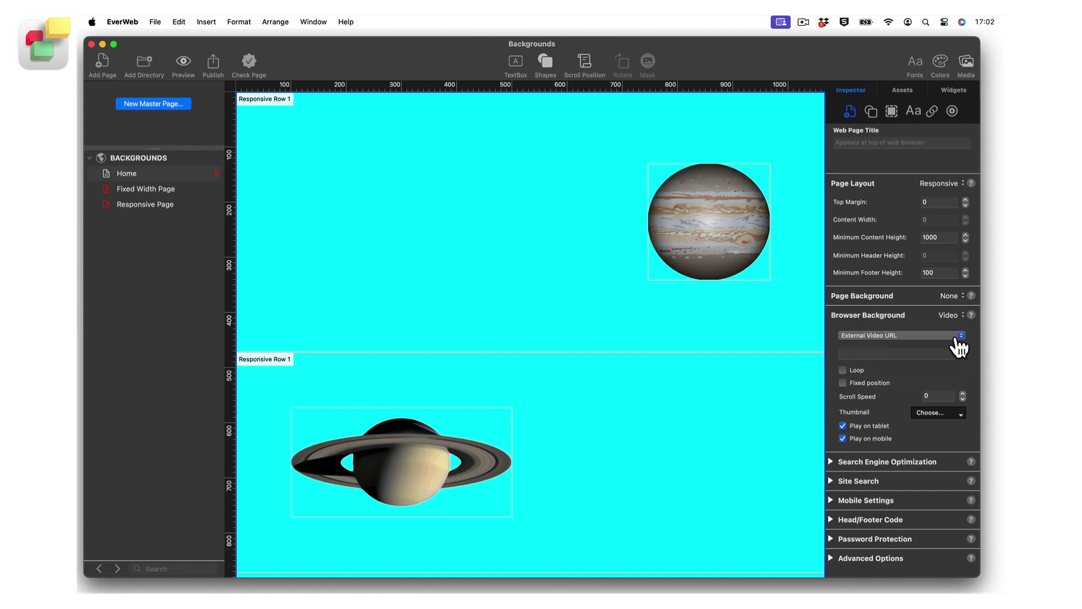
{"action": "left_click", "coordinate": [957, 353]}
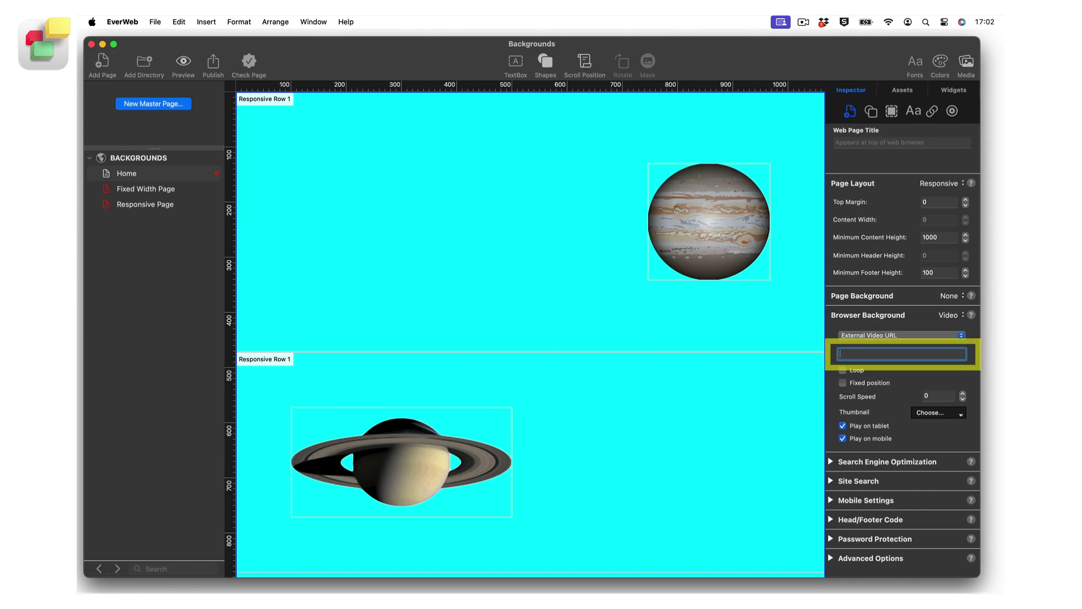
Switch the background video source to Local Video File and leave the file choice at None.
{"action": "left_click", "coordinate": [961, 335]}
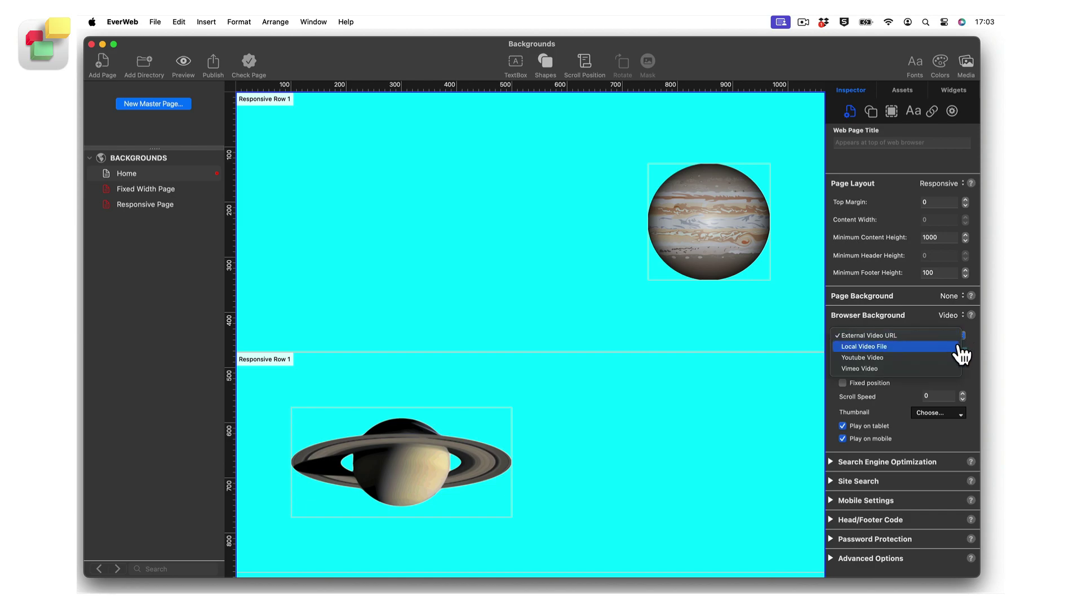
{"action": "left_click", "coordinate": [962, 348]}
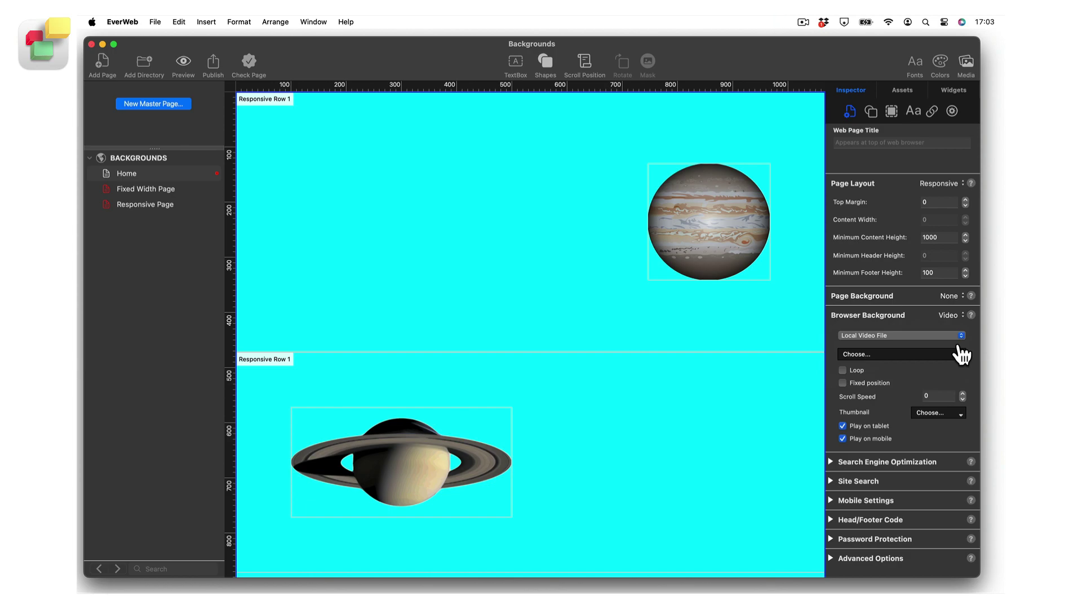
{"action": "left_click", "coordinate": [961, 354]}
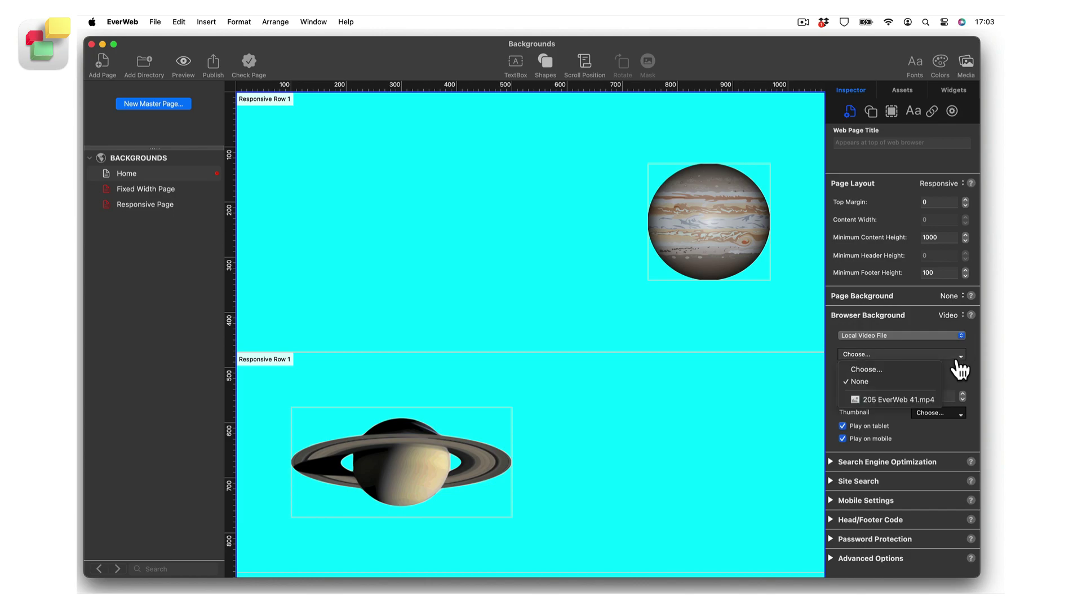
{"action": "left_click", "coordinate": [927, 381]}
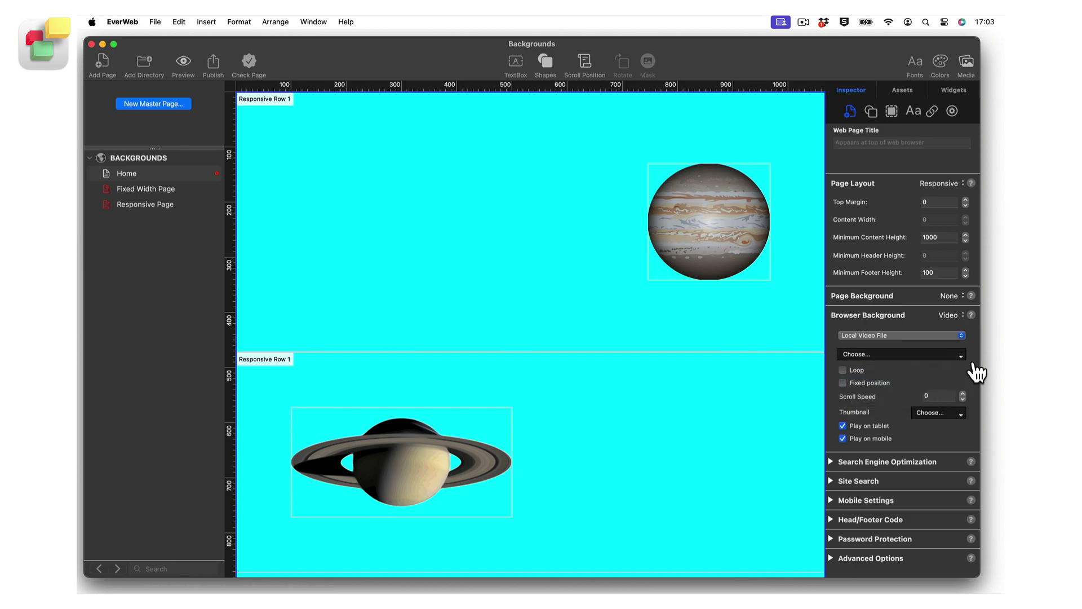
Set the background video source to Youtube Video, and in Safari open the "Flying through Stars Warp Speed" video from a YouTube search for "warp stars".
{"action": "left_click", "coordinate": [959, 336]}
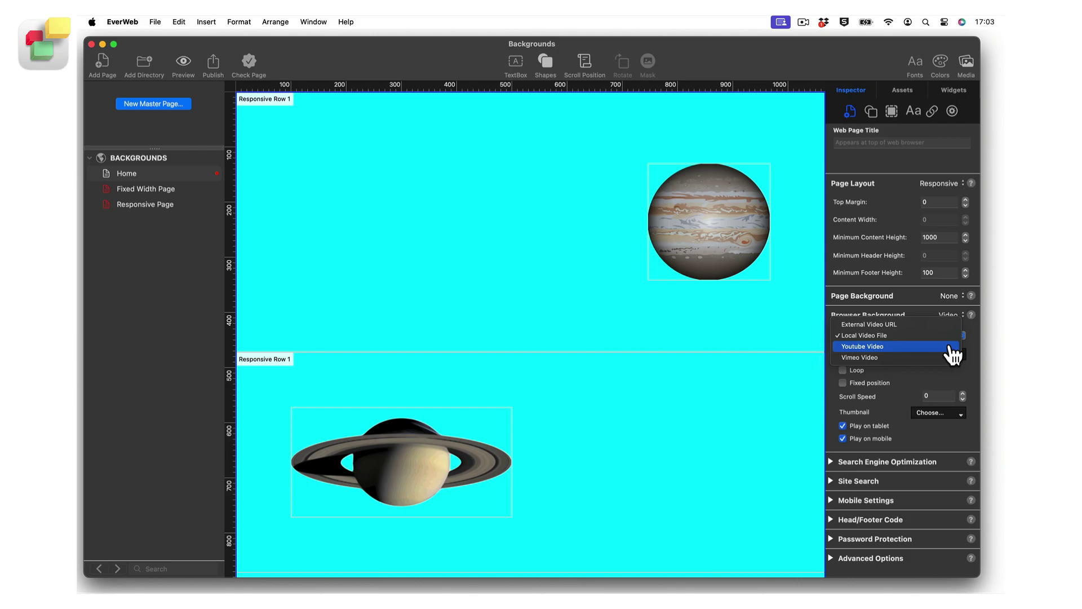
{"action": "left_click", "coordinate": [951, 346]}
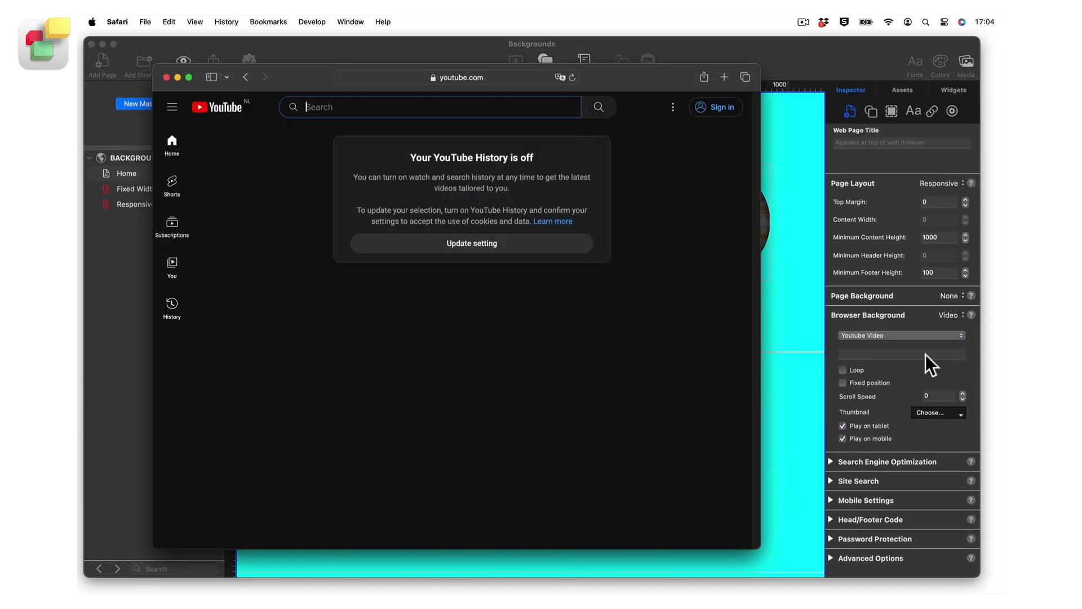
{"action": "type", "text": "warp stars"}
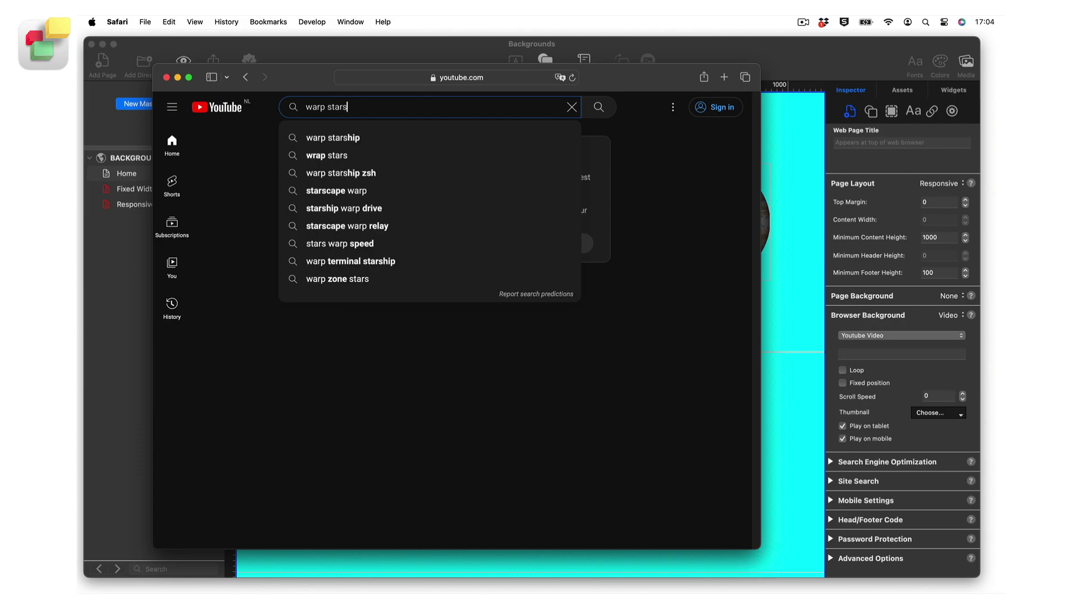
{"action": "key", "text": "Return"}
{"action": "left_click", "coordinate": [342, 206]}
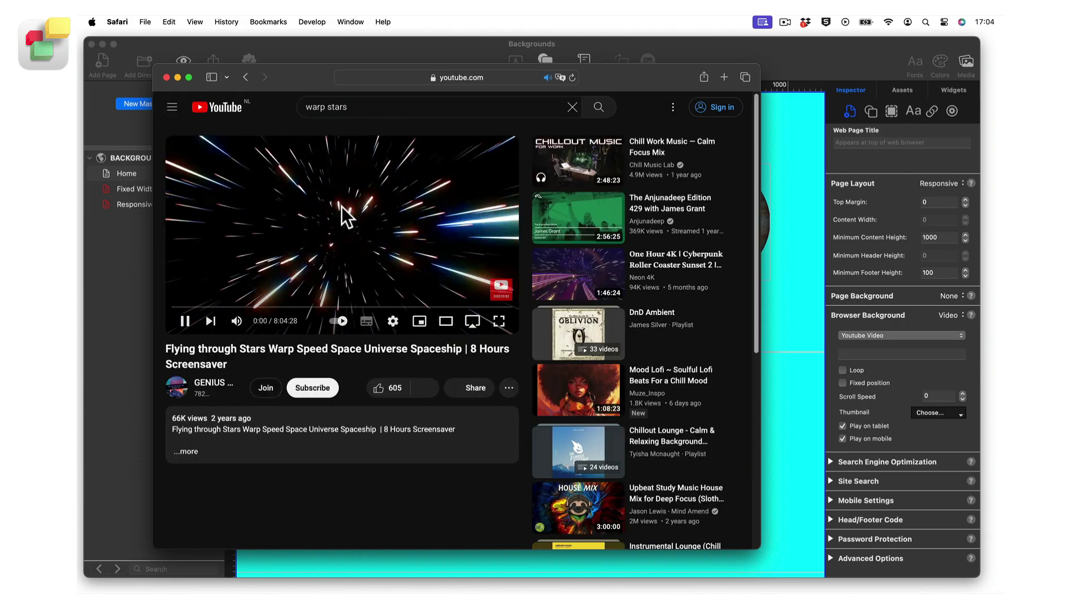
Copy the YouTube video's share link and paste it into the Home page's background video URL field in EverWeb.
{"action": "left_click", "coordinate": [473, 387]}
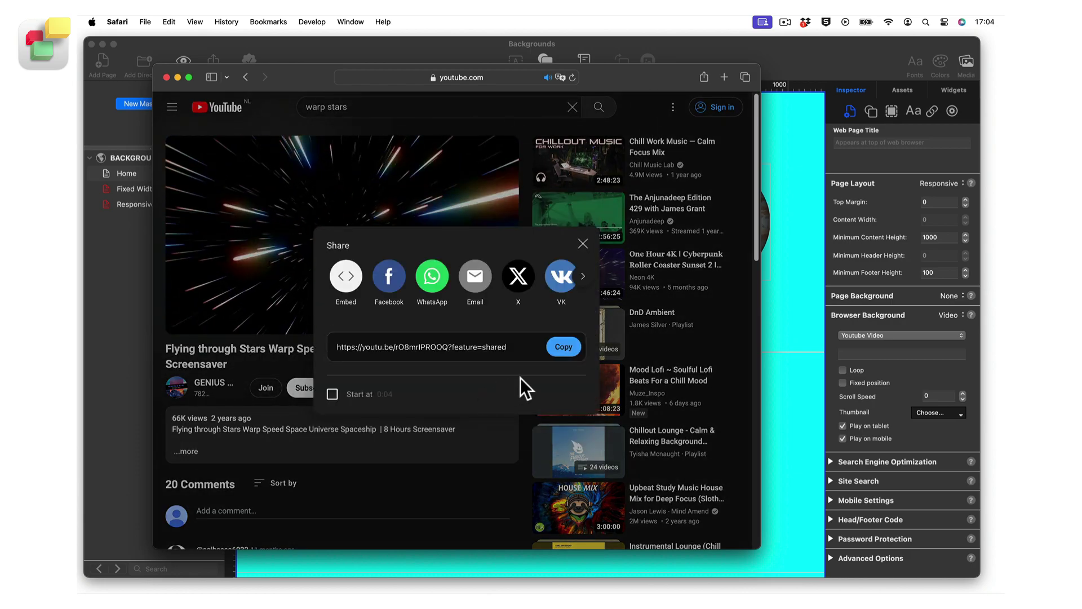
{"action": "left_click", "coordinate": [573, 353]}
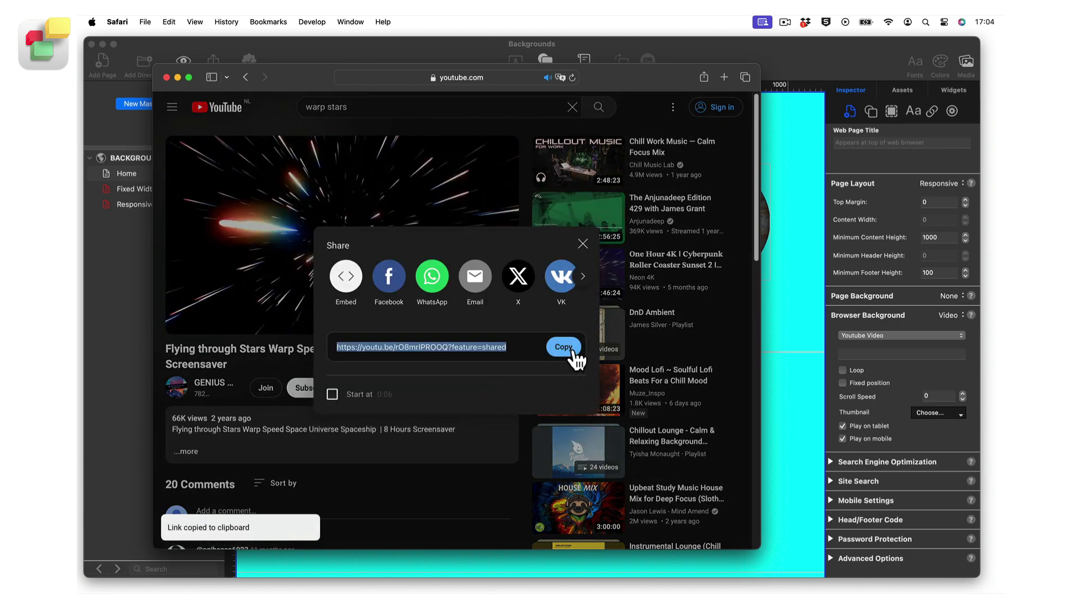
{"action": "left_click", "coordinate": [583, 244]}
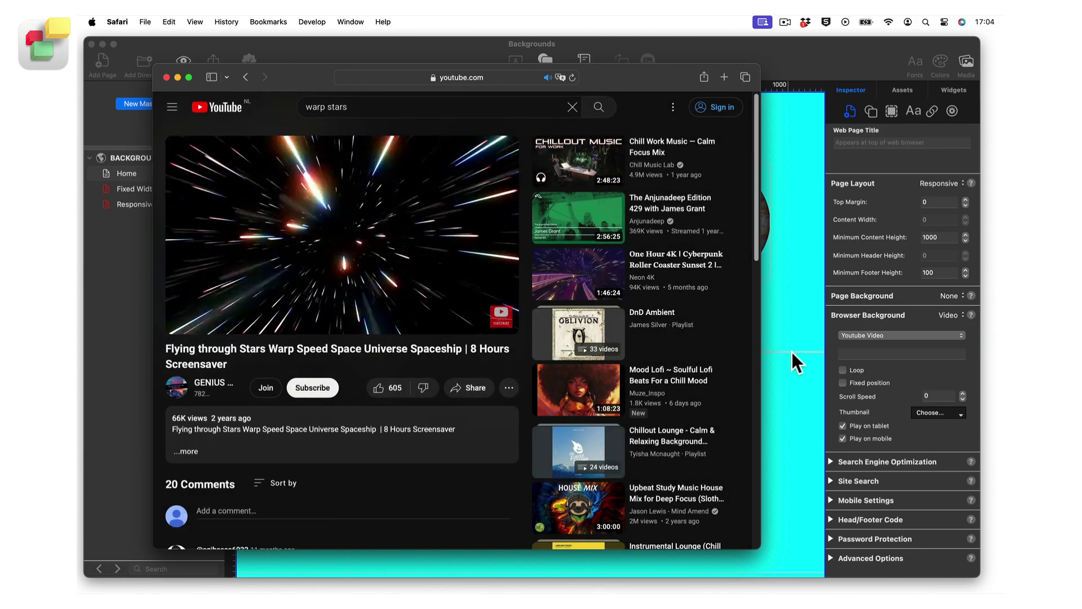
{"action": "left_click", "coordinate": [851, 350]}
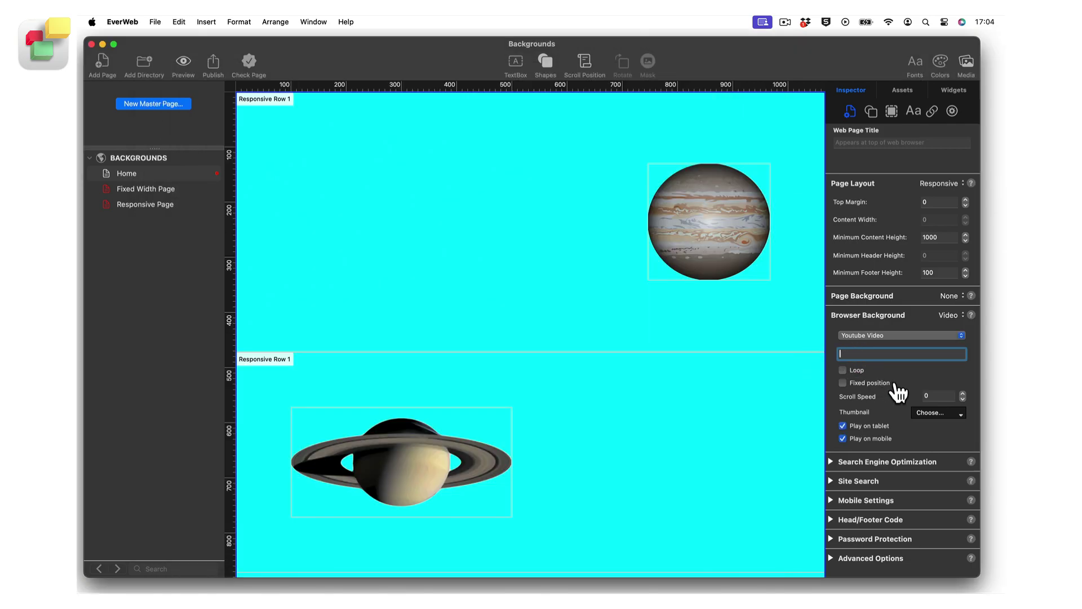
{"action": "key", "text": "super+v"}
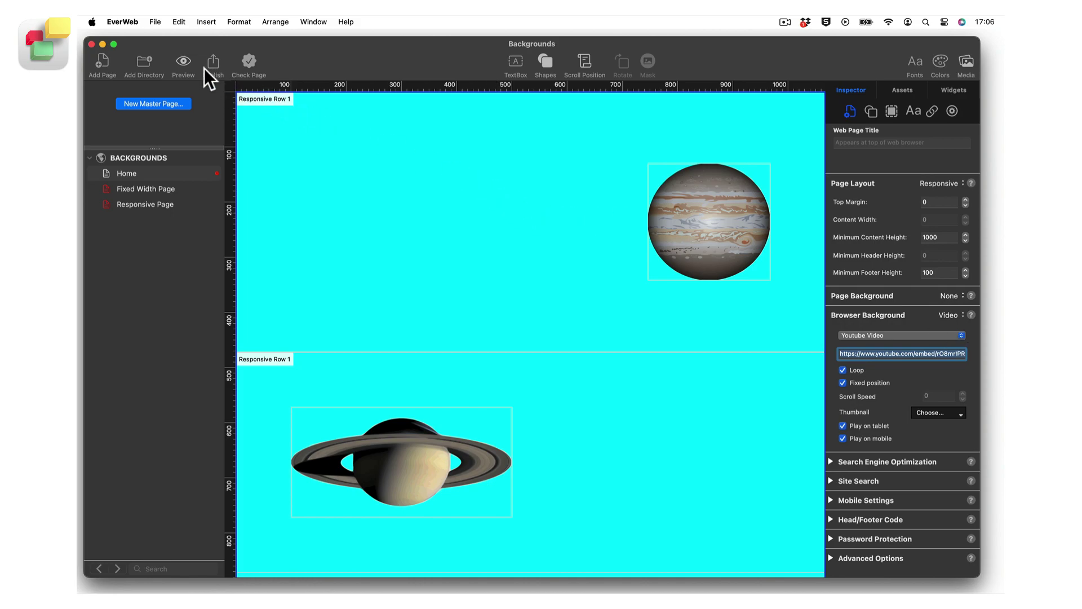
Preview the Home page with its YouTube video background in Safari, and close the preview window.
{"action": "left_click", "coordinate": [184, 63]}
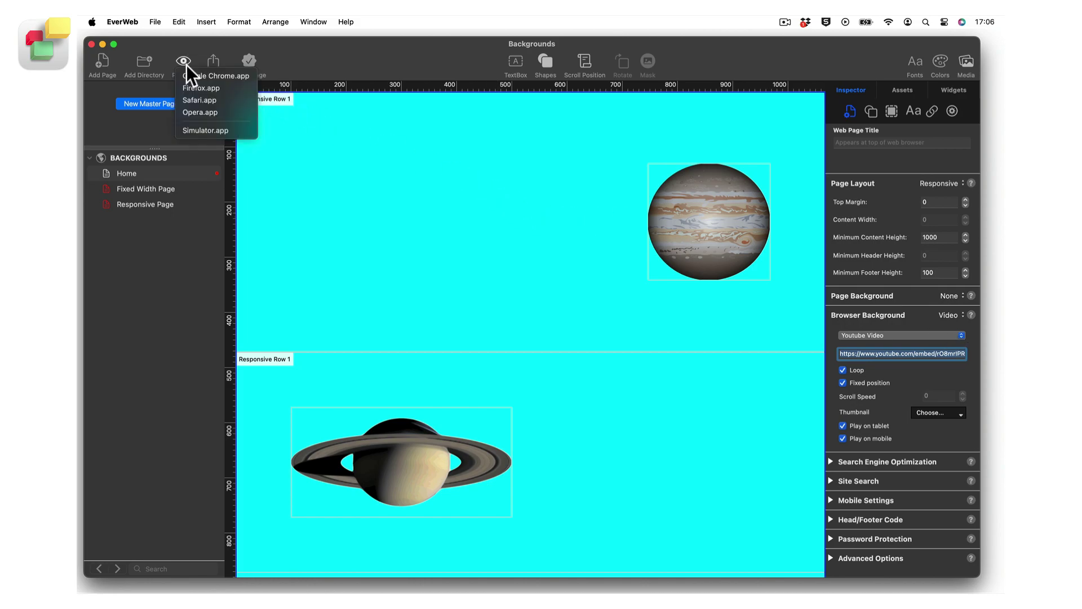
{"action": "left_click", "coordinate": [228, 100]}
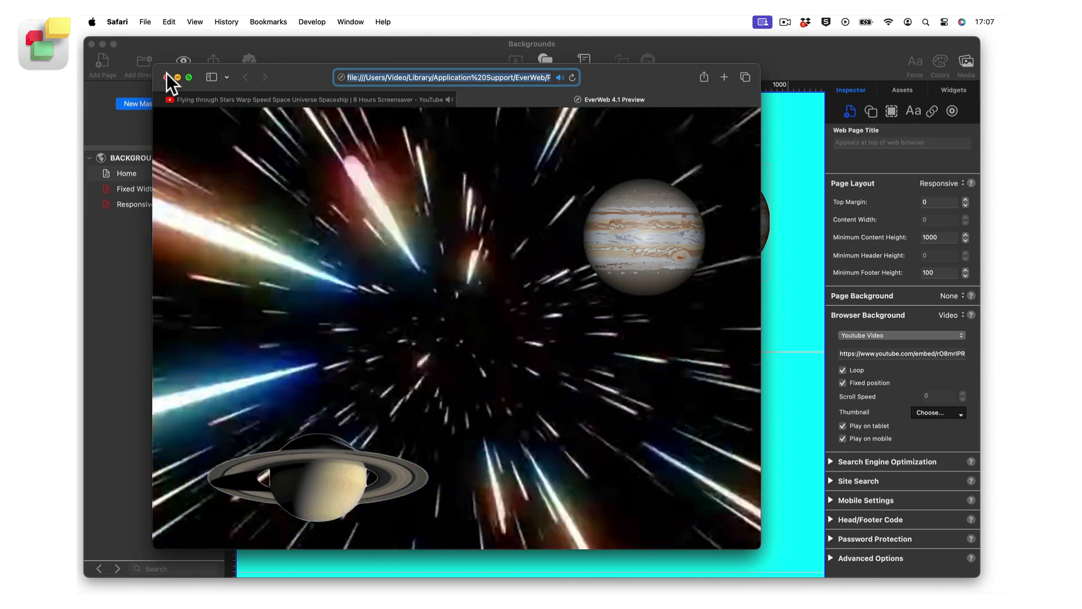
{"action": "left_click", "coordinate": [167, 75]}
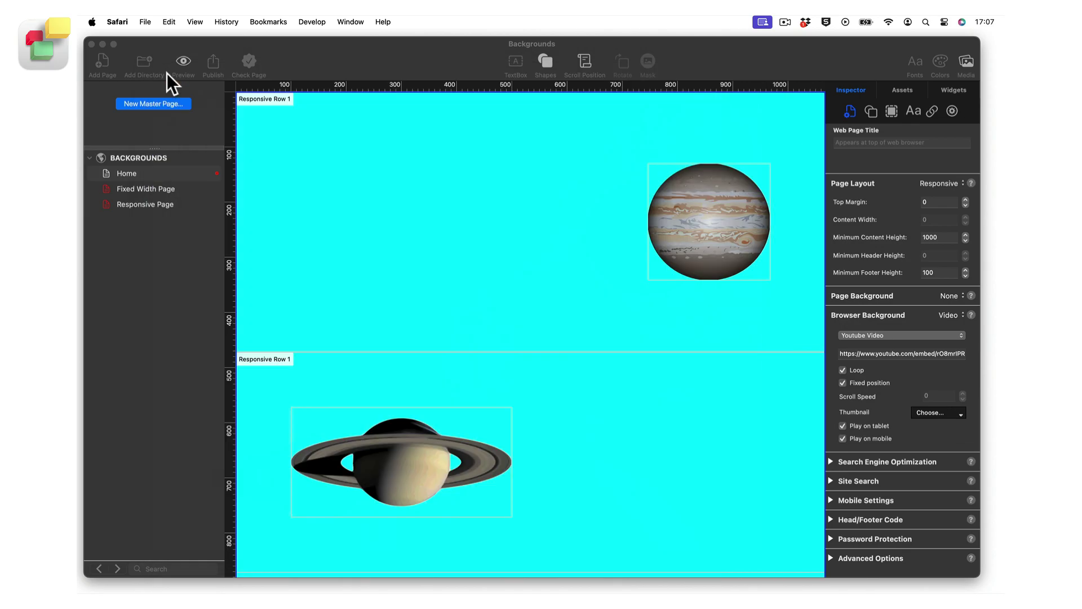
Set the background video to the local file 205 EverWeb 41.mp4 with 205 Whats New in EverWeb 41.jpg as its thumbnail.
{"action": "left_click", "coordinate": [879, 333]}
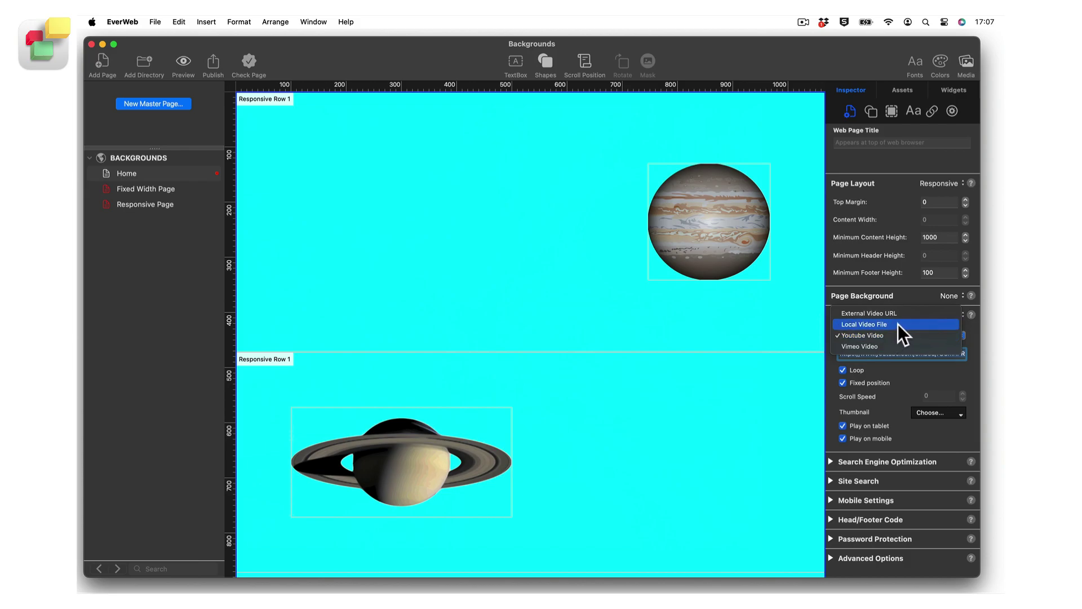
{"action": "left_click", "coordinate": [897, 324]}
{"action": "left_click", "coordinate": [906, 355]}
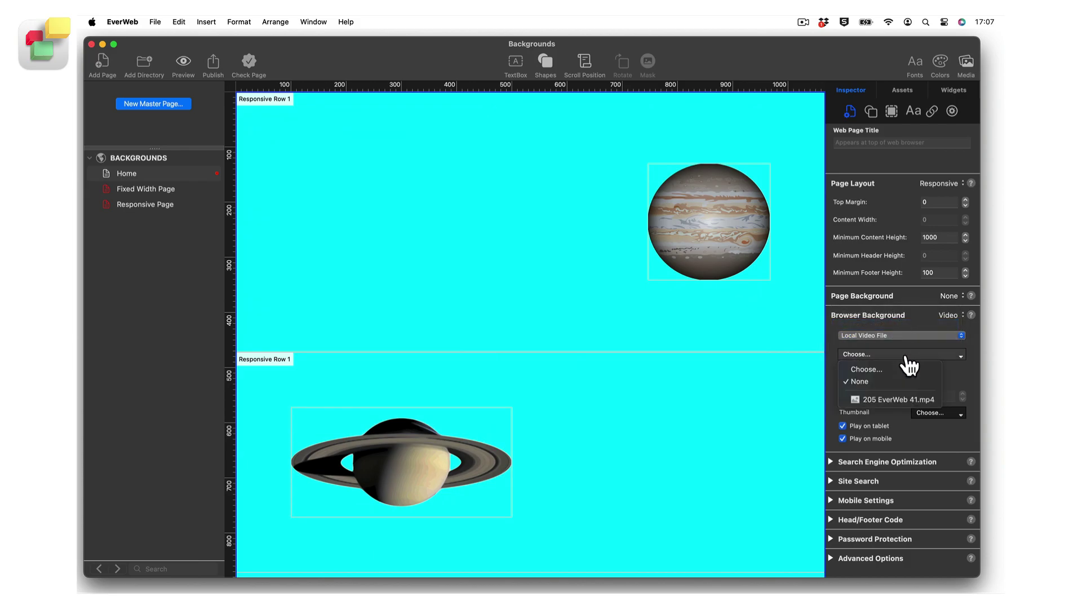
{"action": "left_click", "coordinate": [928, 402]}
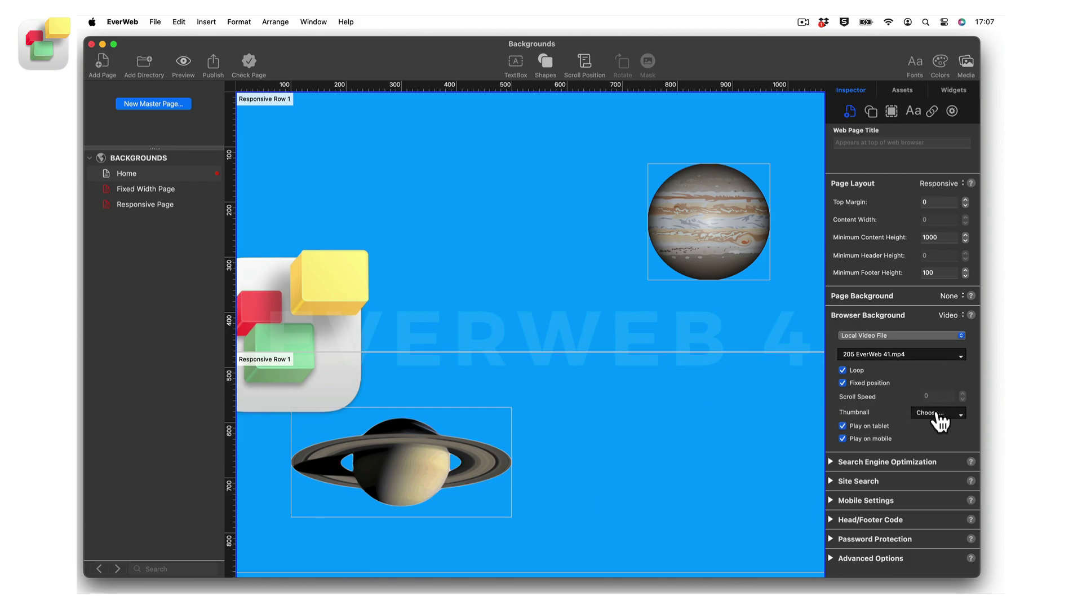
{"action": "left_click", "coordinate": [937, 413]}
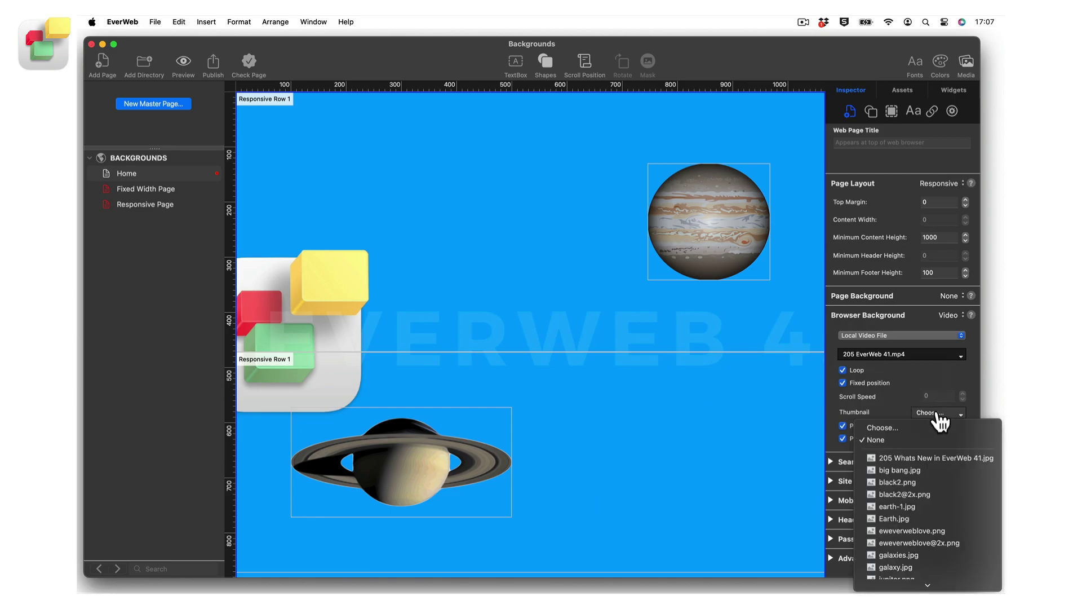
{"action": "left_click", "coordinate": [972, 458]}
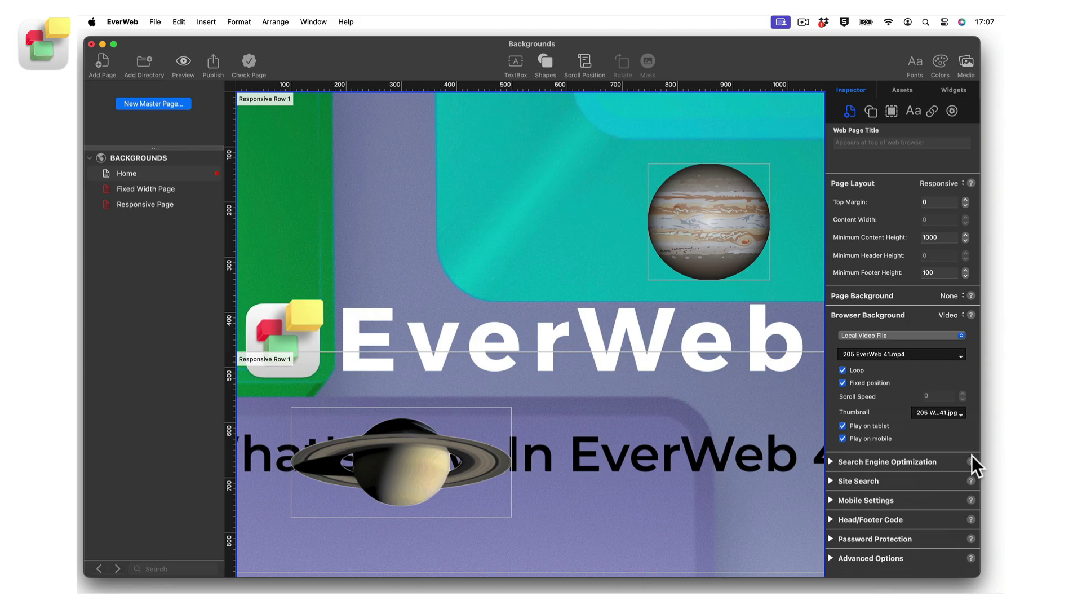